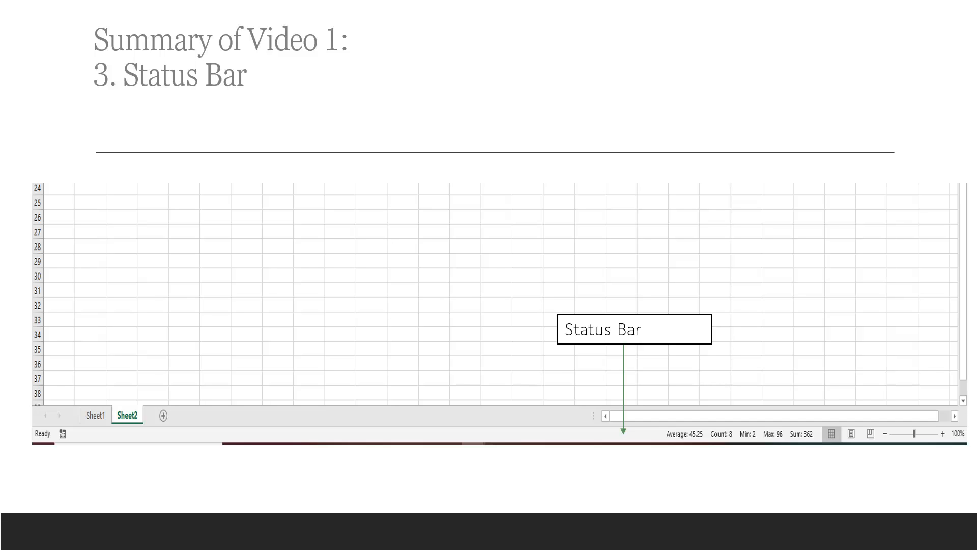
Step: Switch to the blank Book4 workbook in Excel and set the worksheet zoom to 200%
key("alt+Tab")
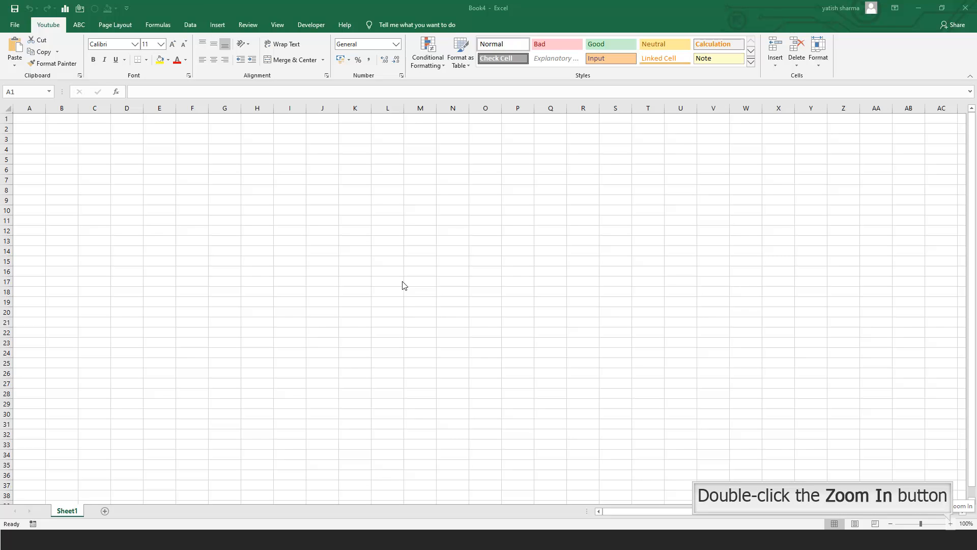
double_click(952, 524)
double_click(952, 524)
double_click(952, 524)
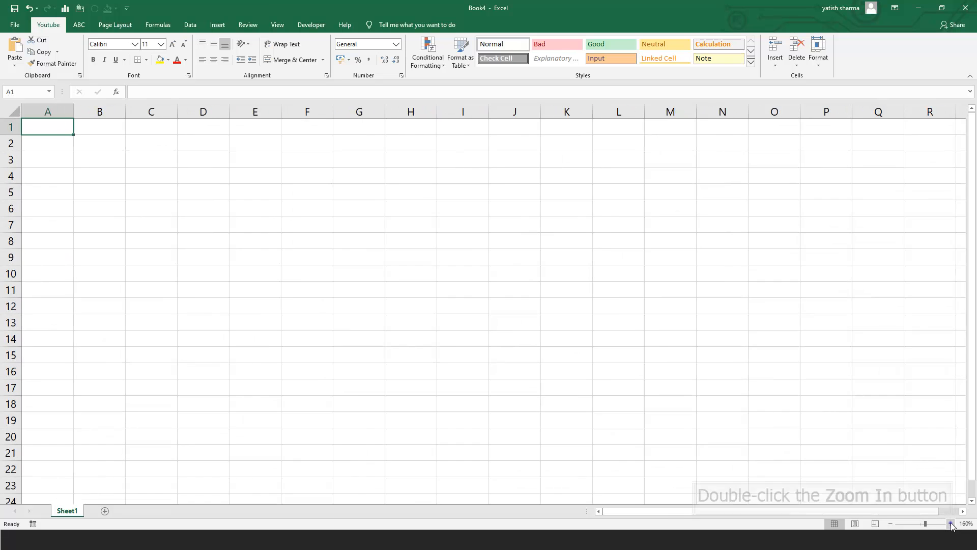
double_click(952, 525)
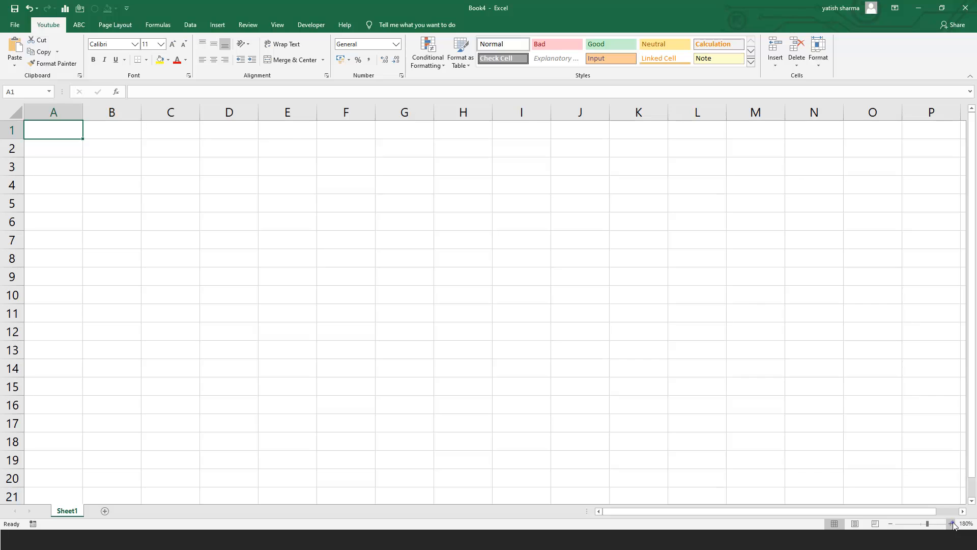
double_click(953, 524)
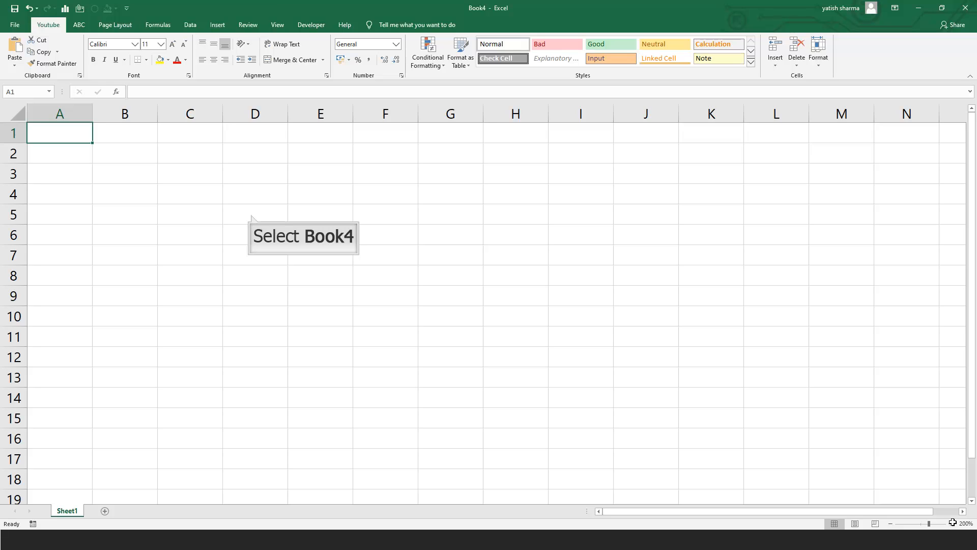
Step: Enter the text "India" in cell A1
left_click(251, 214)
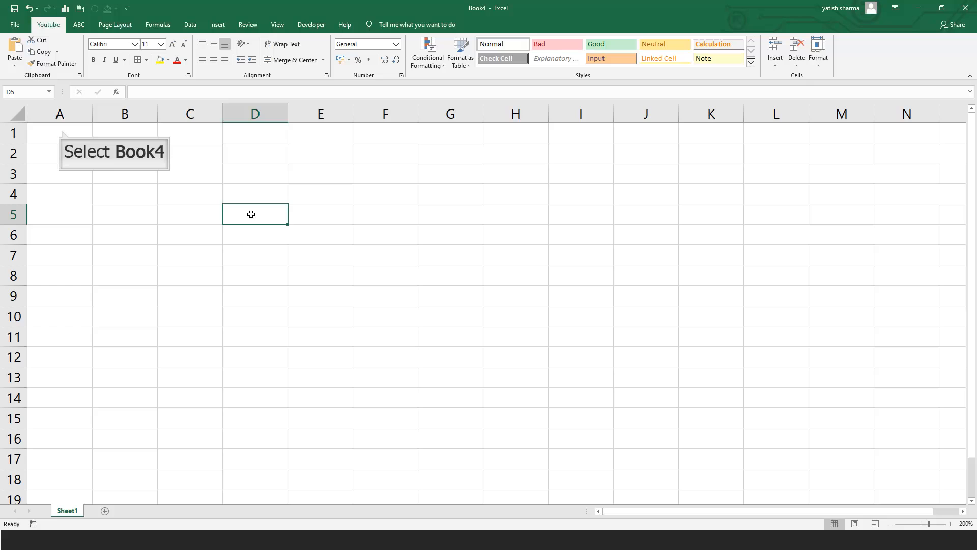
left_click(61, 130)
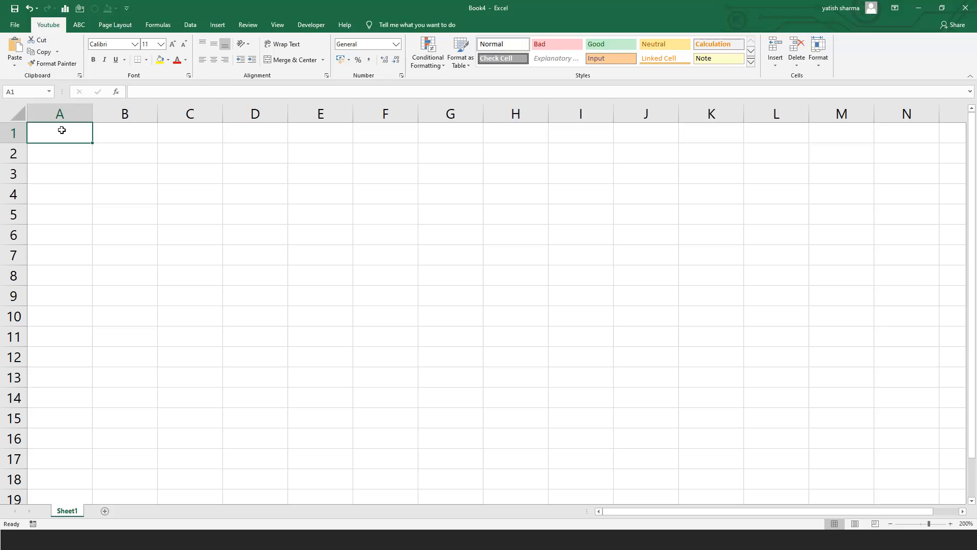
type("India")
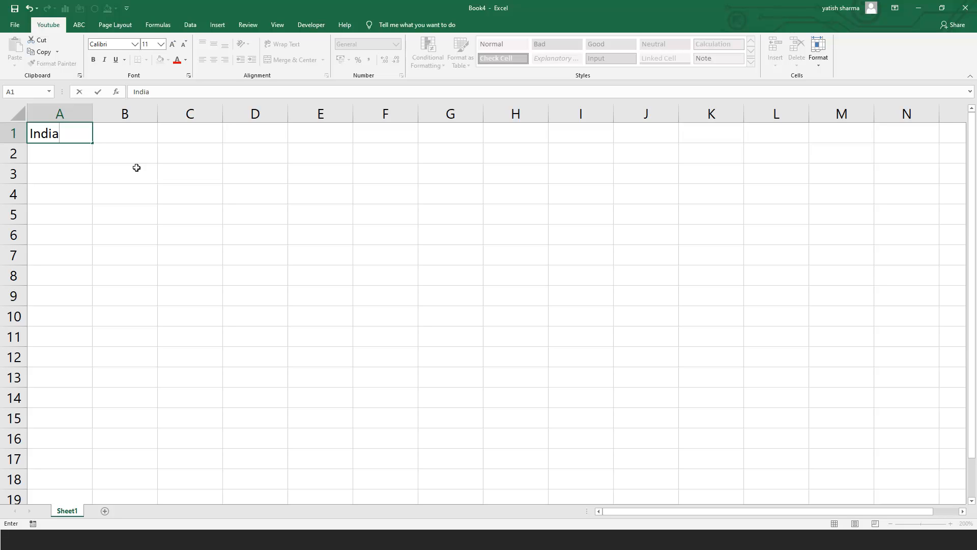
left_click(117, 134)
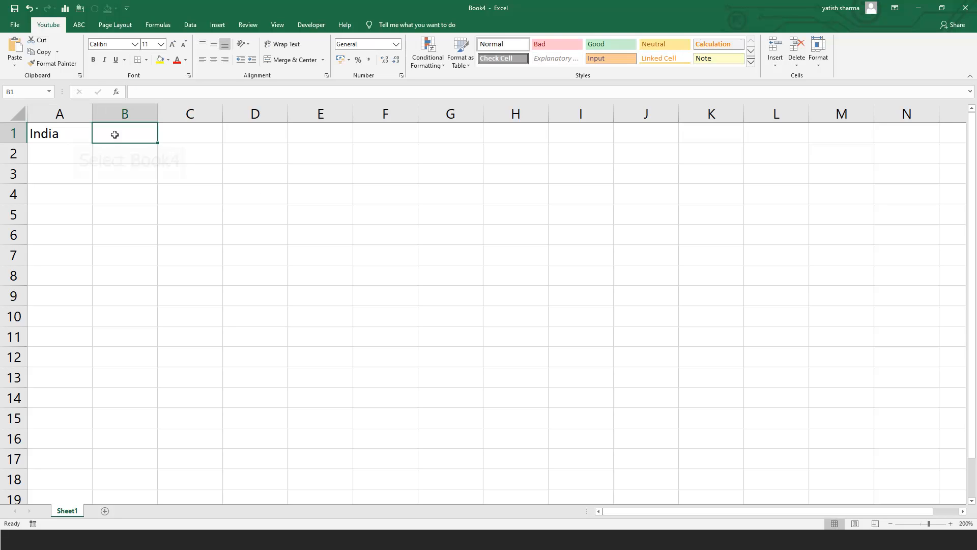
left_click(77, 139)
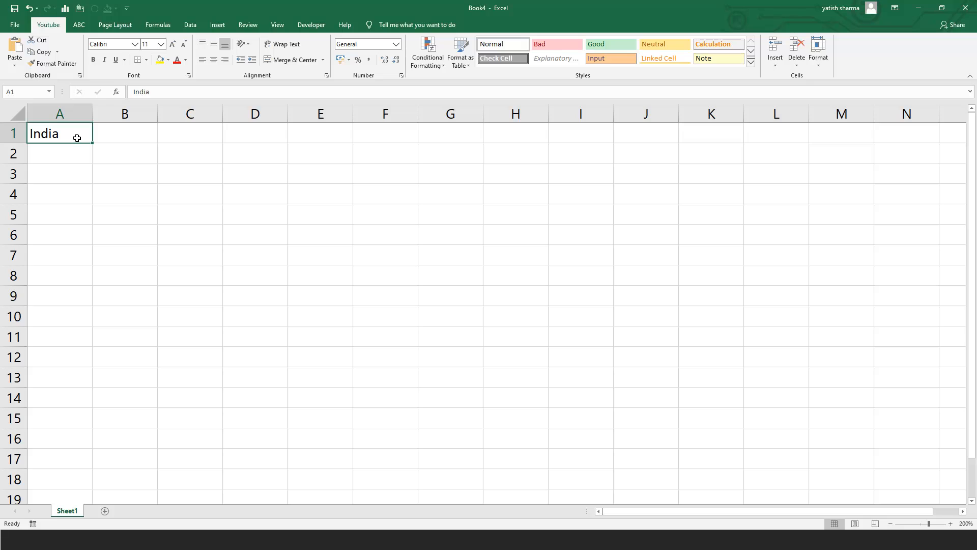
key("Return")
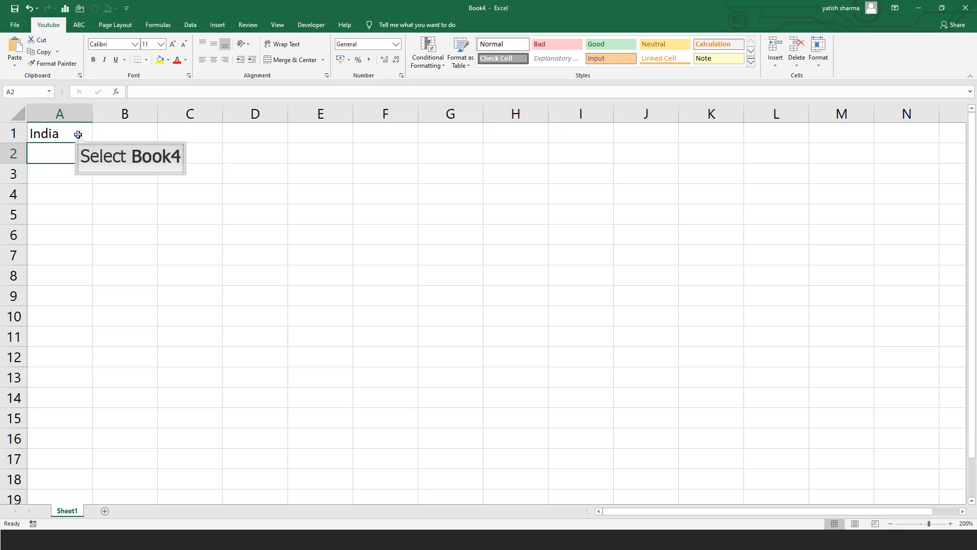
Step: Extend the existing text in cell A1 to read "India is a wonderful country"
left_click(78, 134)
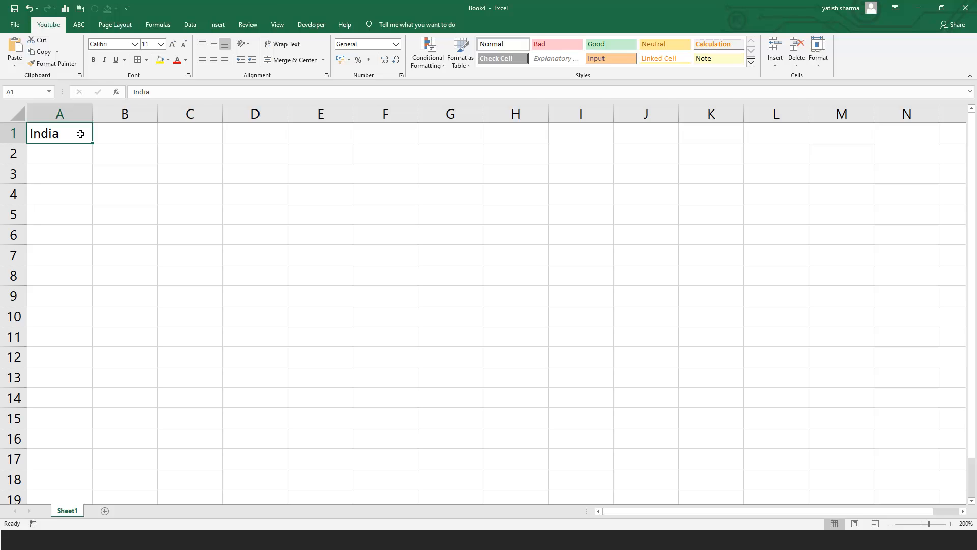
double_click(80, 134)
type("Is")
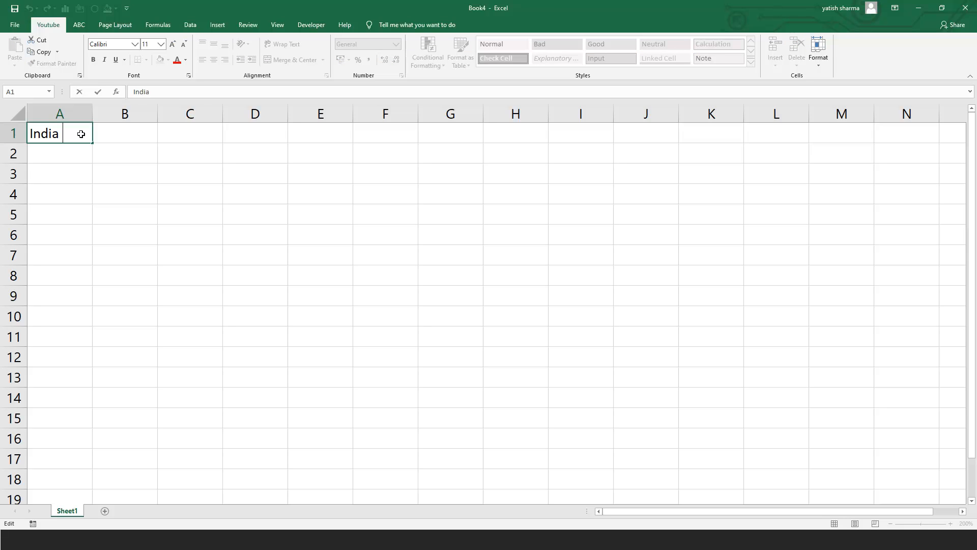
key("BackSpace")
key("BackSpace")
key("BackSpace")
type("is a wonderful")
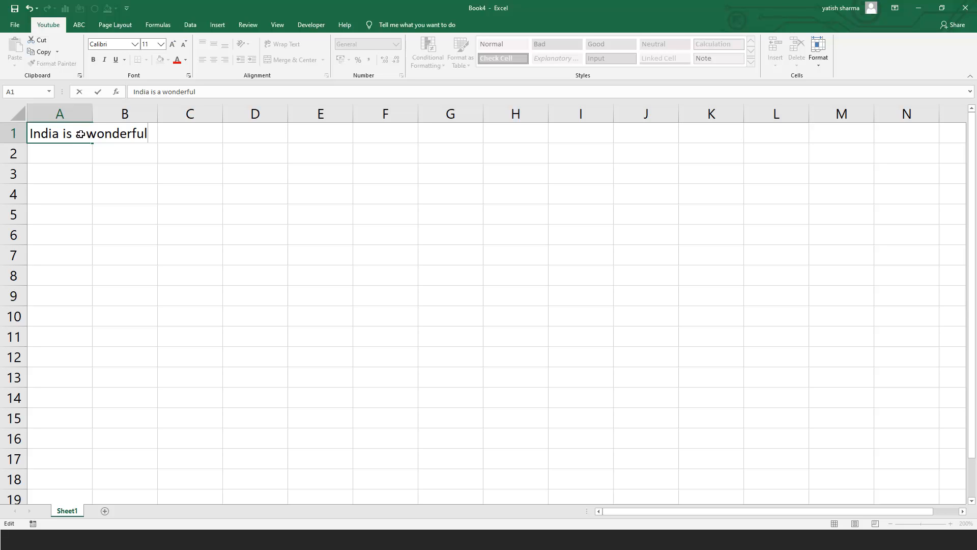
type(" countryt")
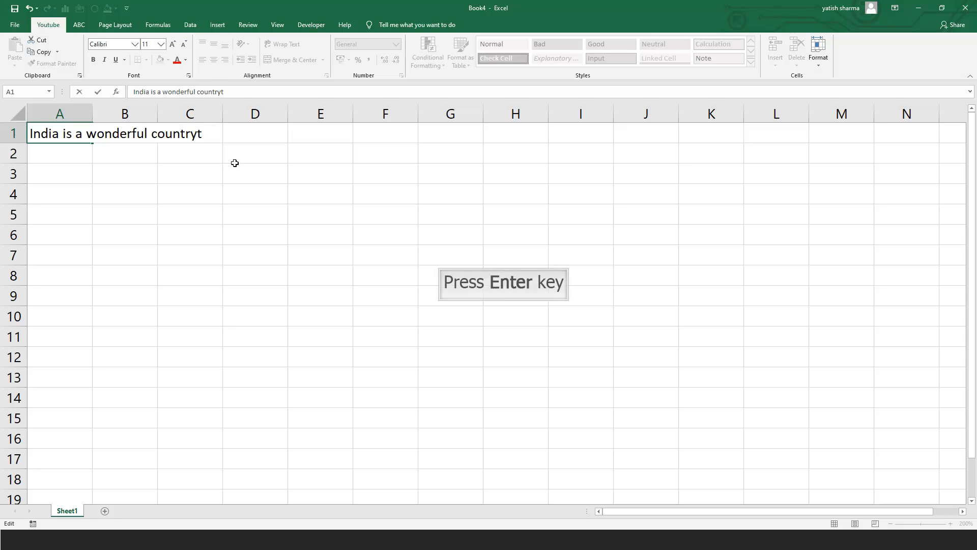
key("BackSpace")
key("Return")
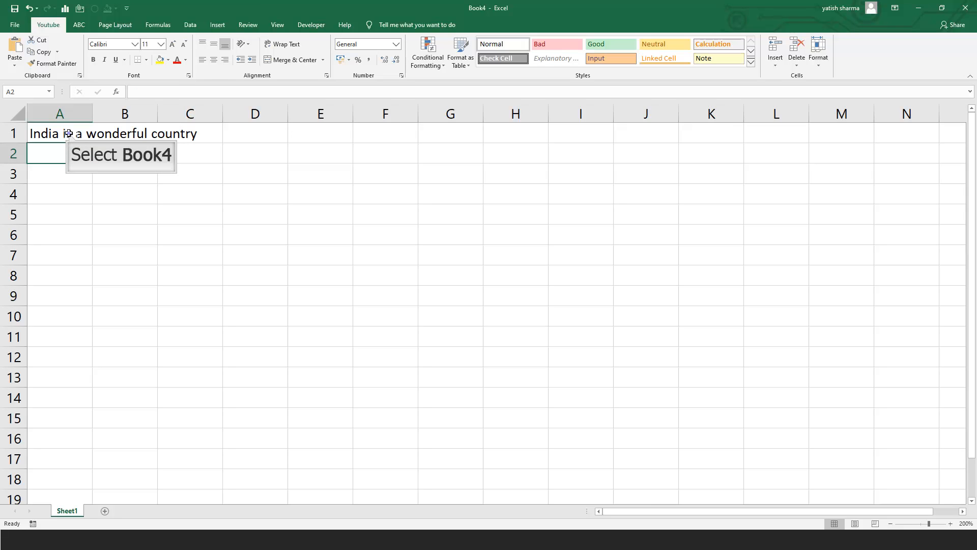
Step: Append "!" to the sentence in A1 through the formula bar and autofit the width of column A
left_click(70, 133)
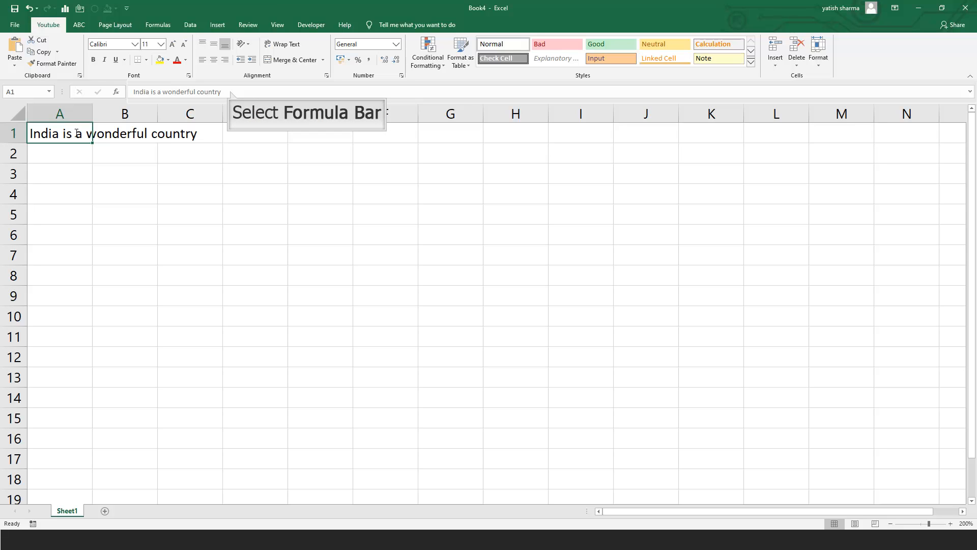
left_click(231, 91)
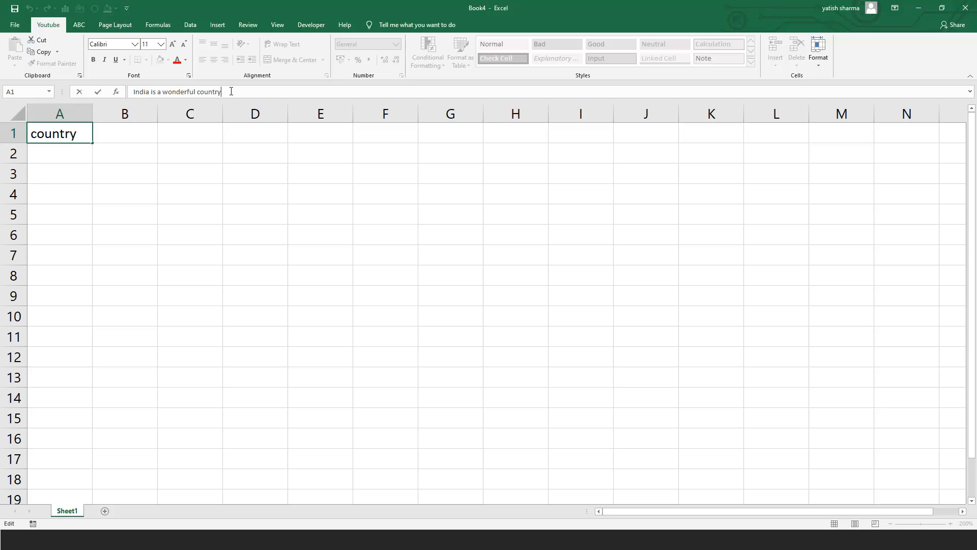
type("!")
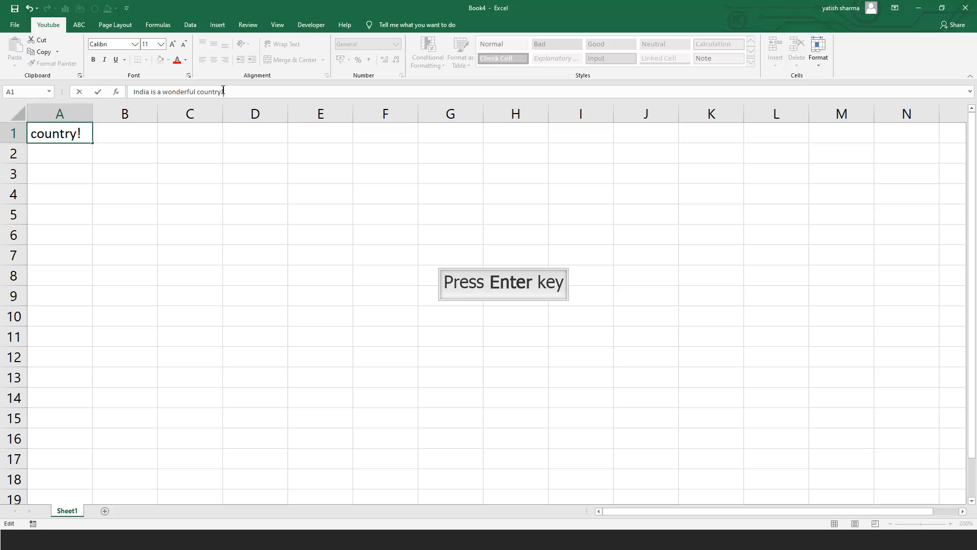
key("Return")
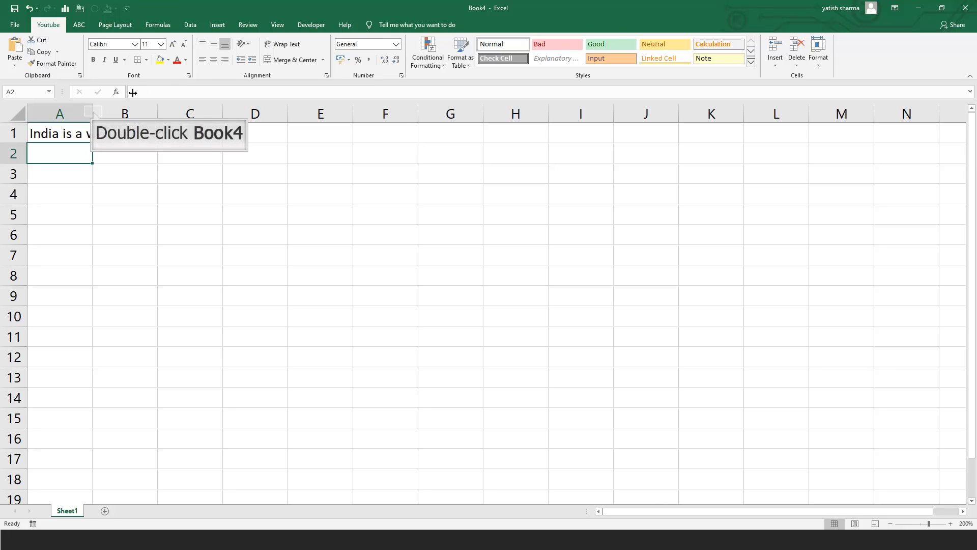
double_click(92, 111)
Step: Edit cell A1 in place to add a space and "123" after the exclamation mark
left_click(98, 132)
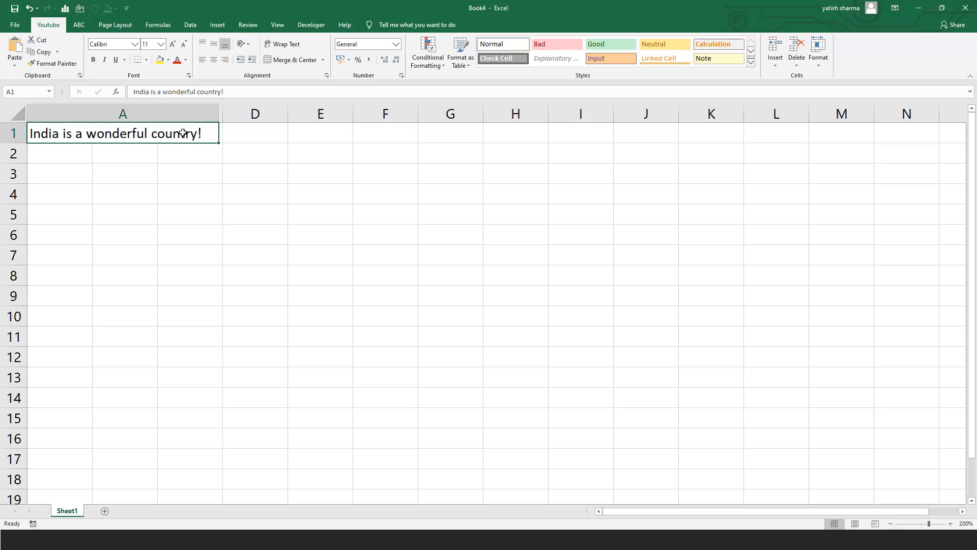
key("F2")
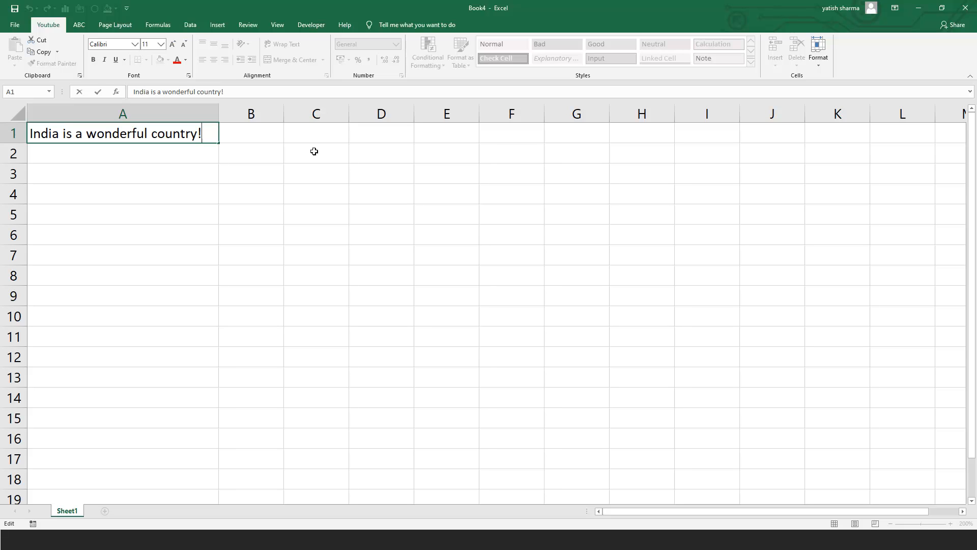
type("123")
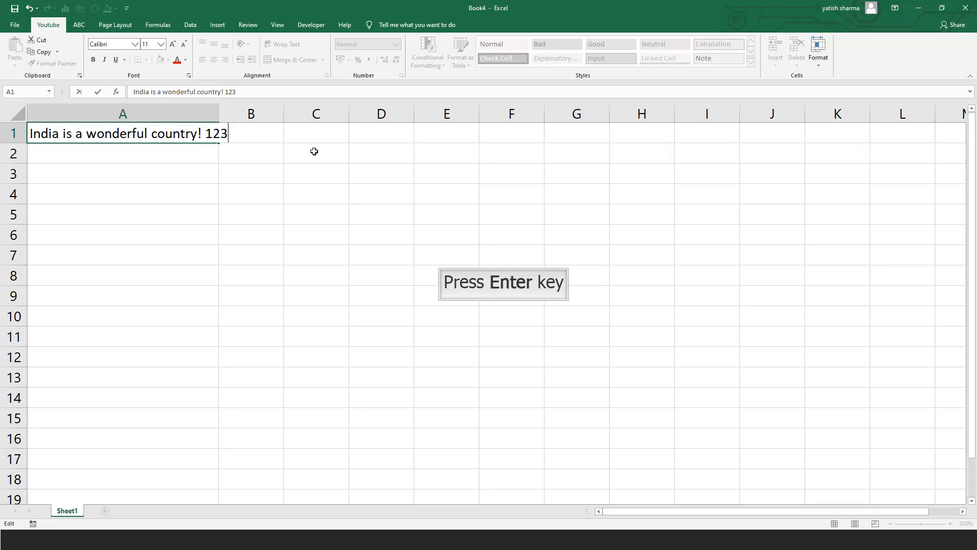
key("Return")
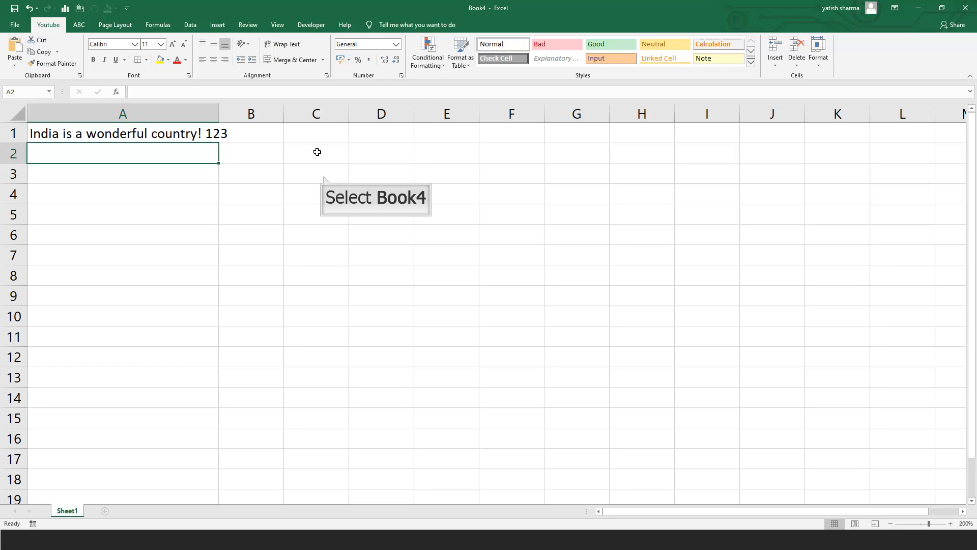
Step: Enter the city names "Goa" in C3 and "Mumbai" in C4
left_click(324, 175)
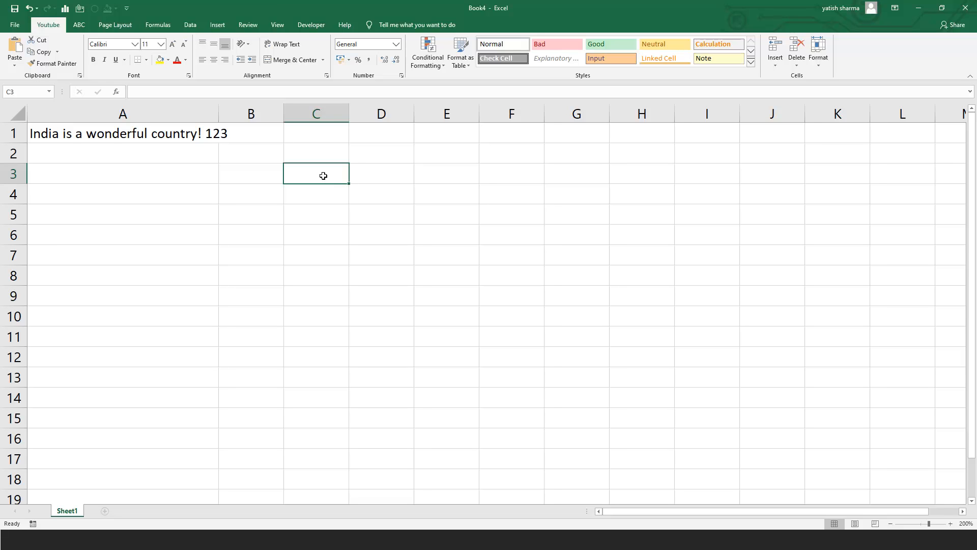
type("Go")
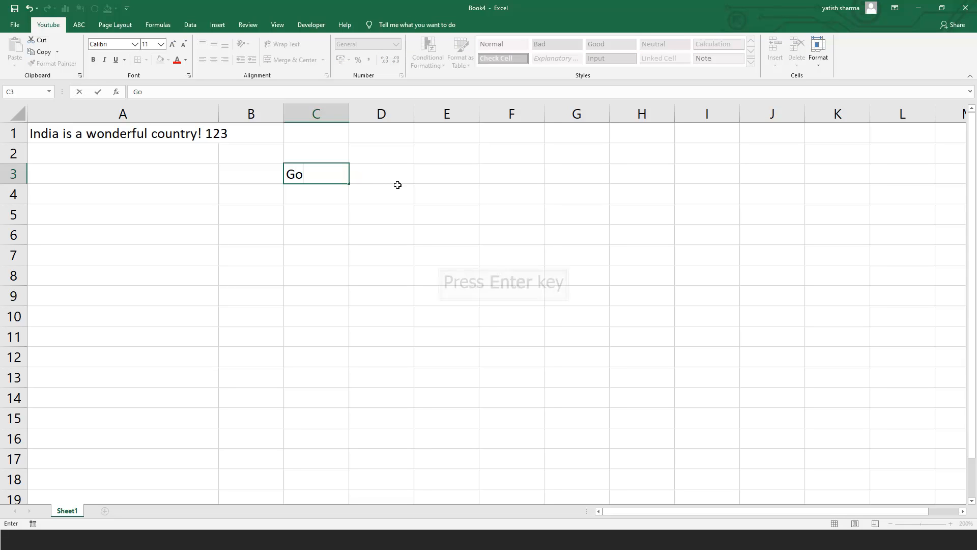
type("a")
key("Return")
type("M")
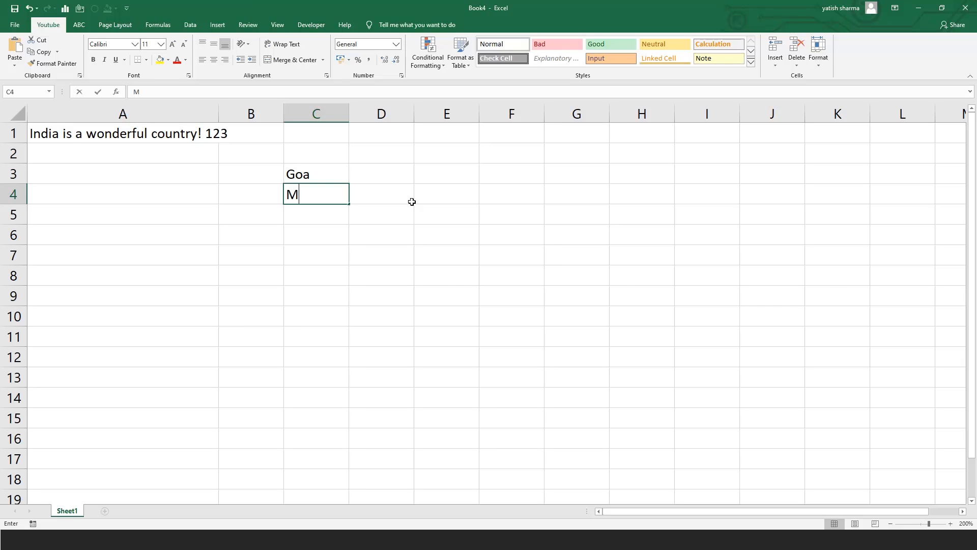
type("umbai")
key("Return")
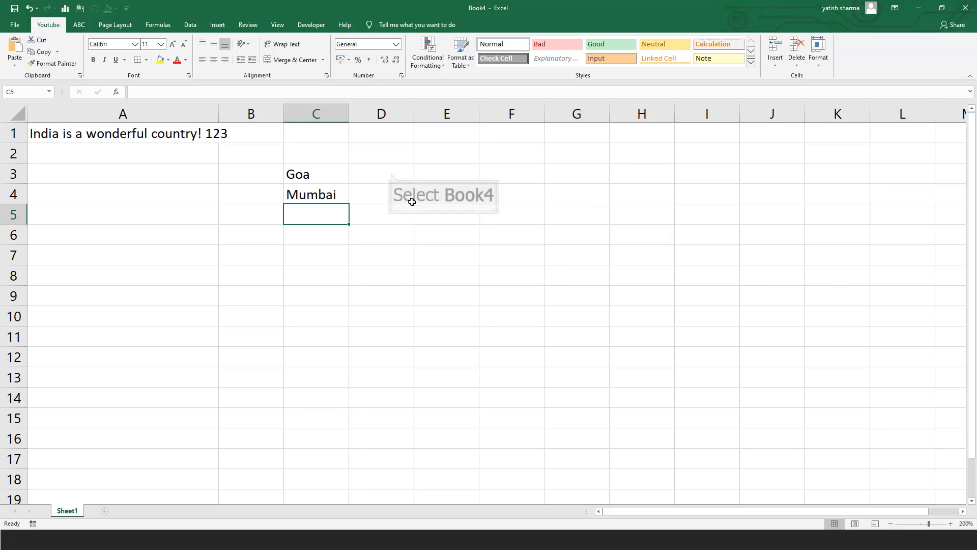
Step: Enter 500 in D3 and 900 in D4, and select the text range C3:C4 and the number range D3:D4 in turn
left_click(391, 173)
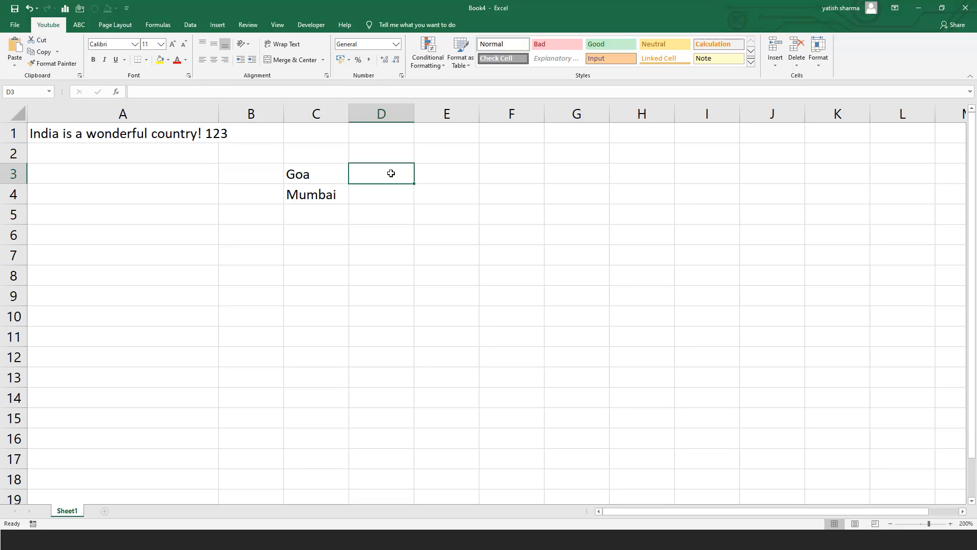
type("500")
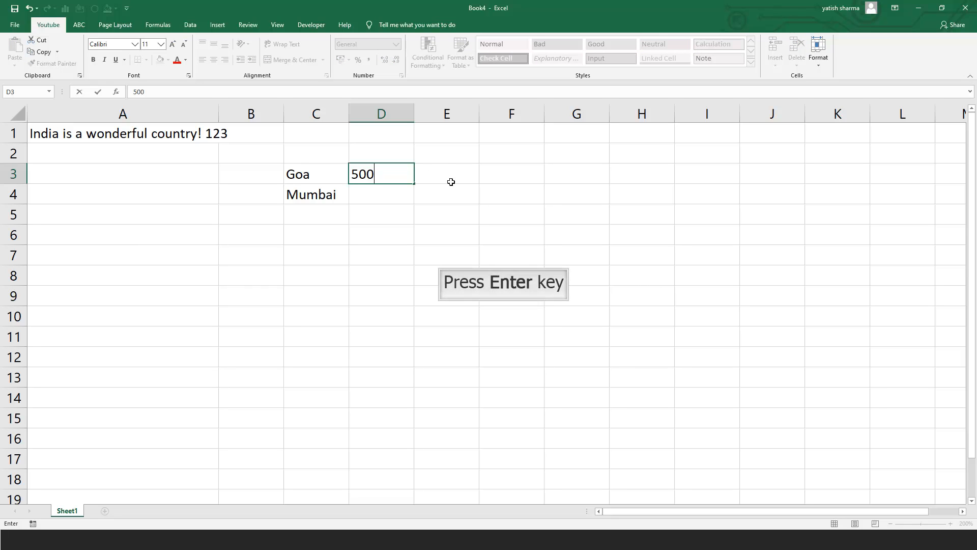
key("Return")
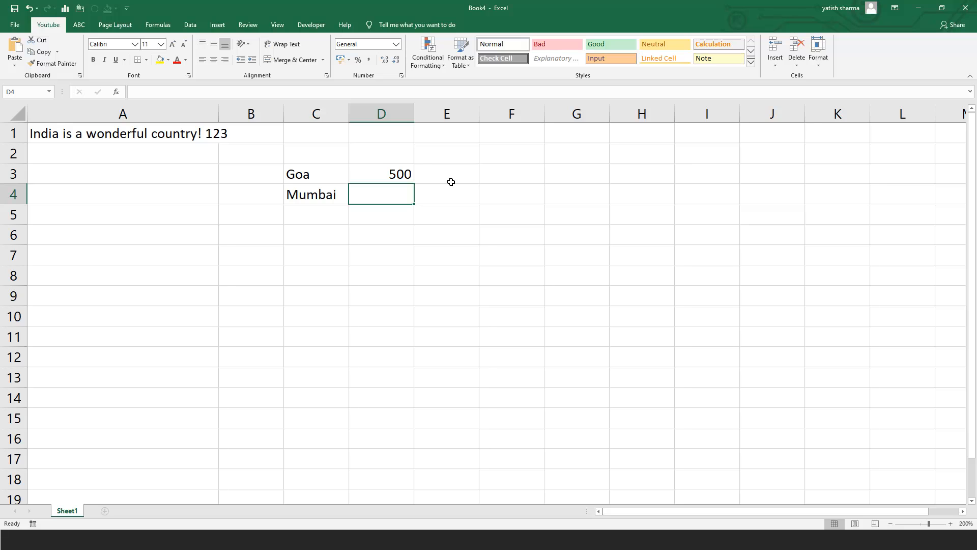
type("900")
key("Return")
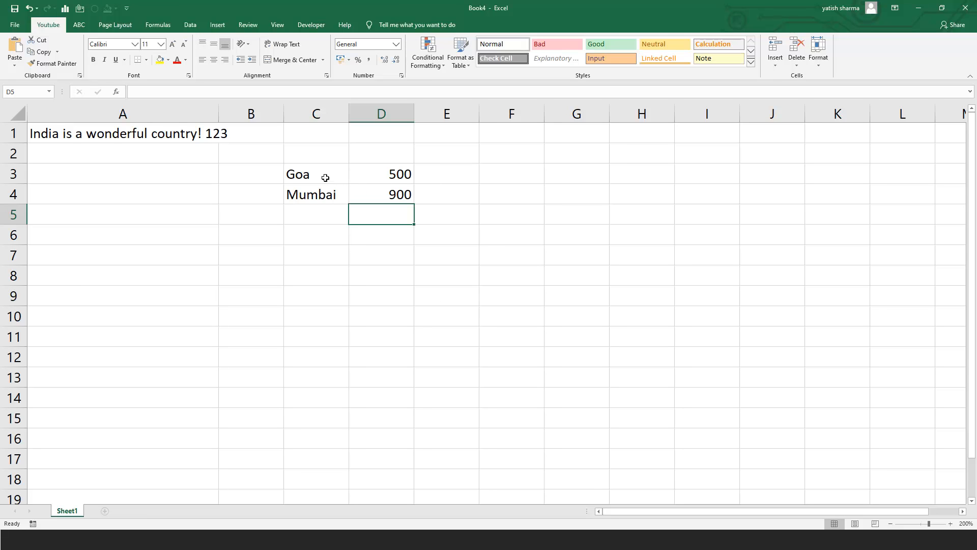
left_click_drag(305, 173, 308, 197)
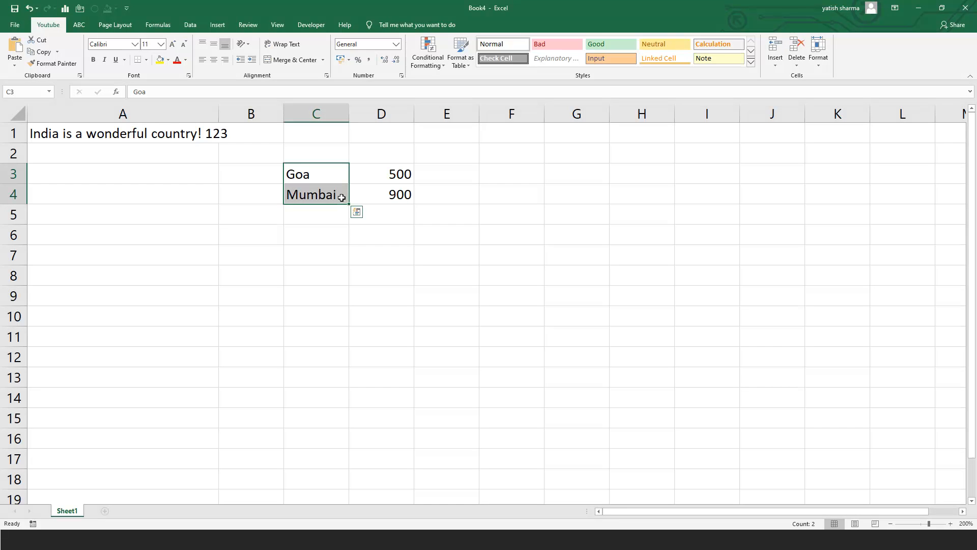
left_click_drag(399, 174, 407, 197)
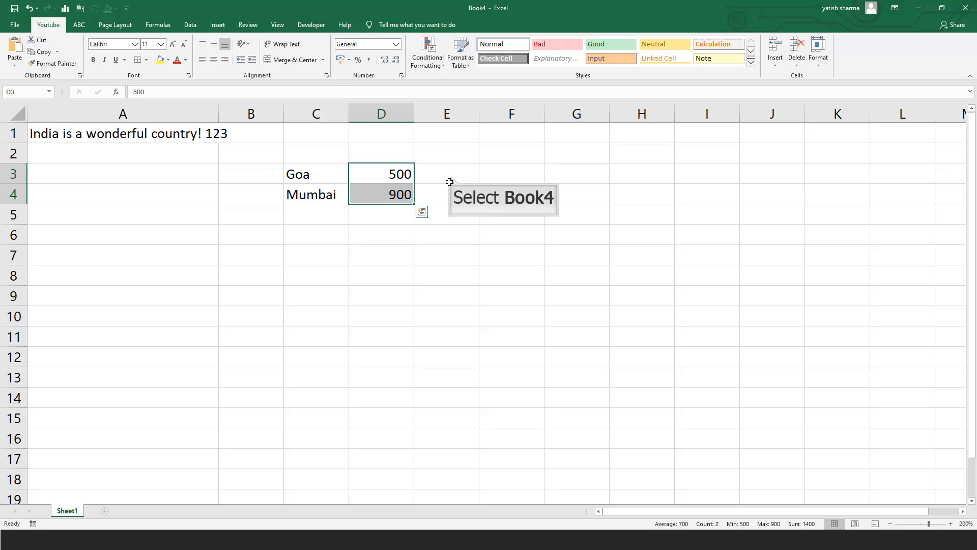
Step: Enter "5OO" in cell E3, using capital letter O instead of zeros
left_click(451, 176)
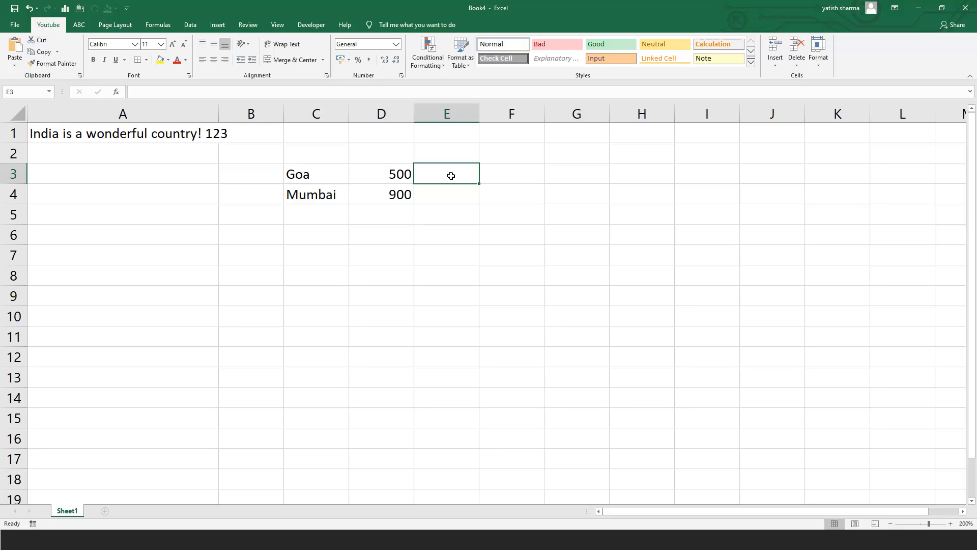
type("5")
type("o")
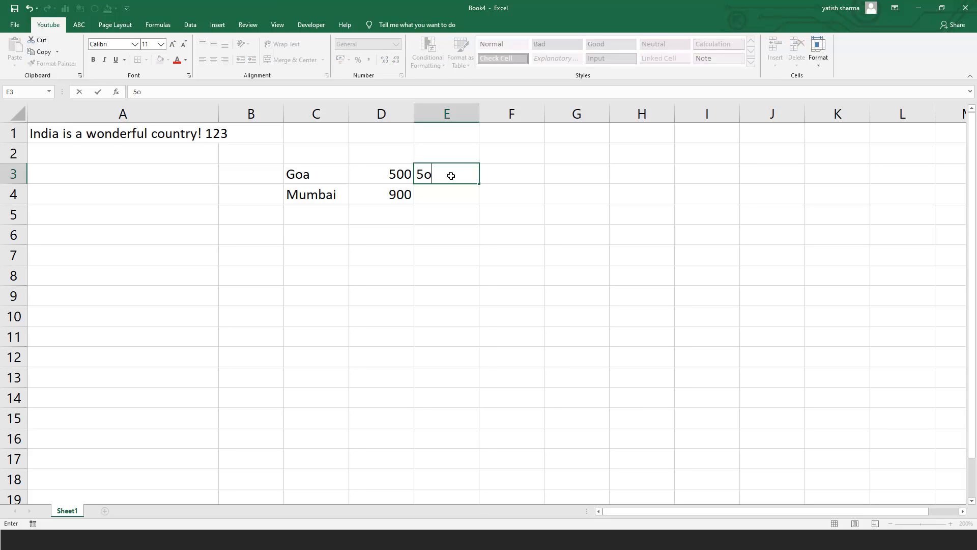
key("BackSpace")
type("OO")
key("Return")
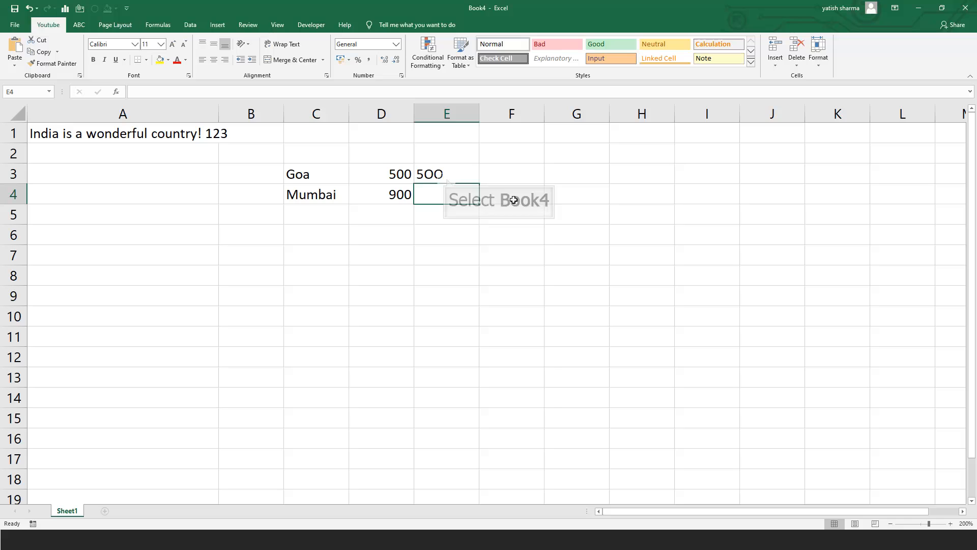
Step: Compare the contents and alignment of cells D3 and E3
left_click(446, 178)
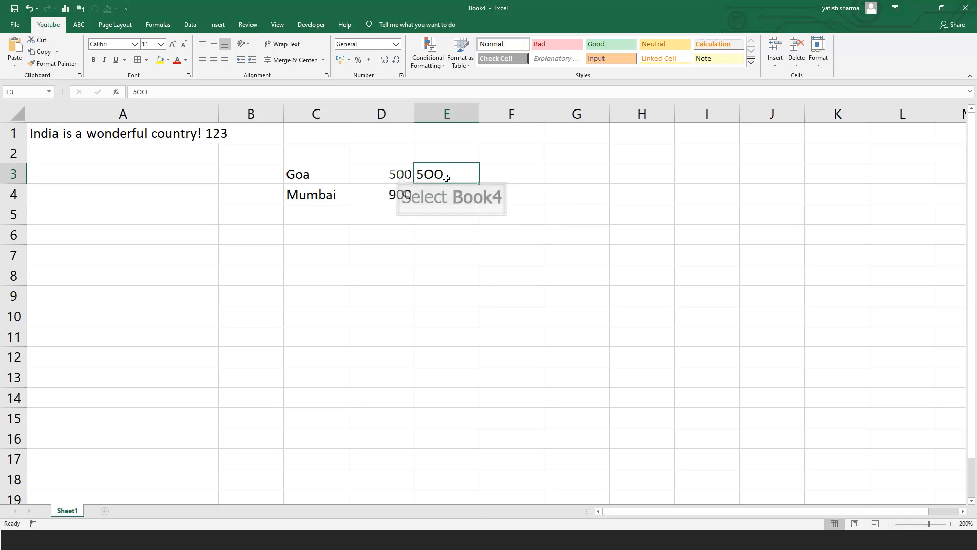
left_click(399, 175)
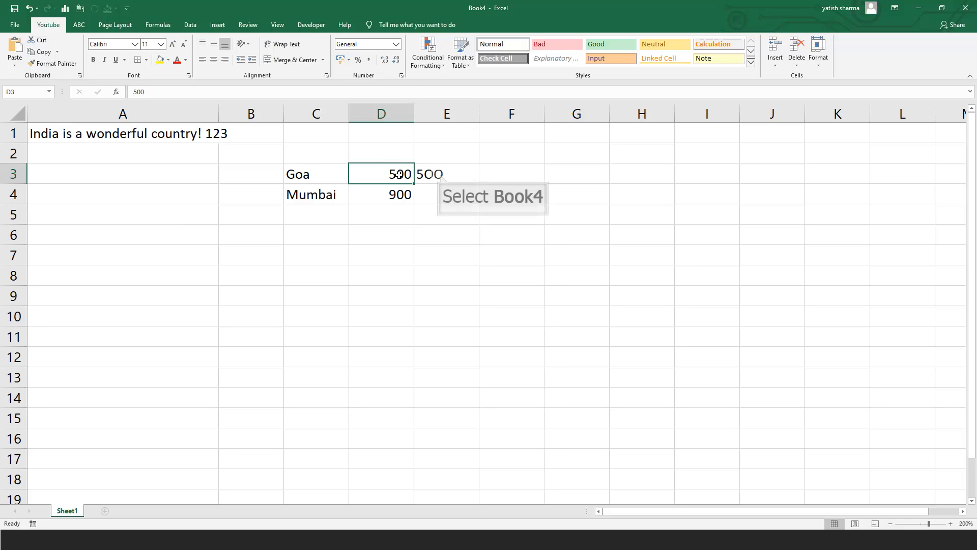
left_click(440, 175)
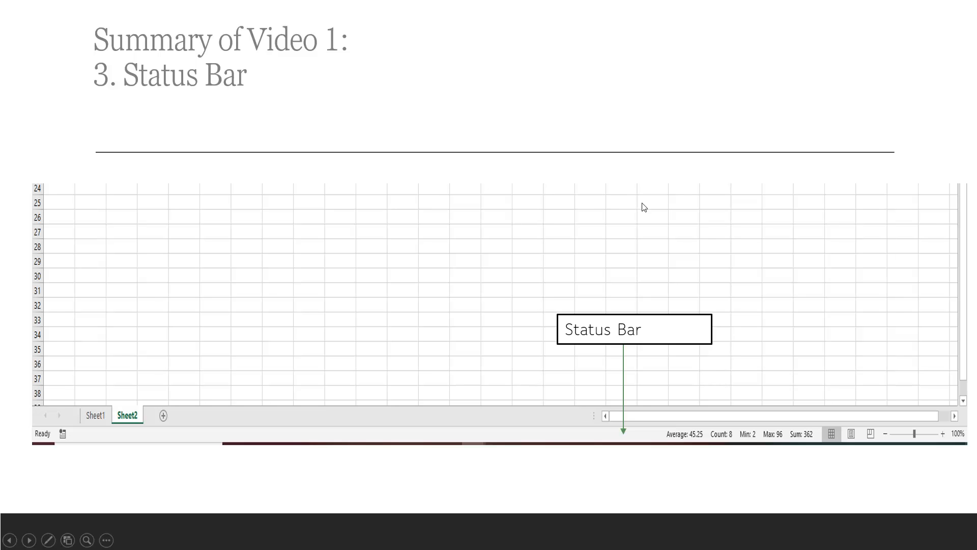
left_click(664, 224)
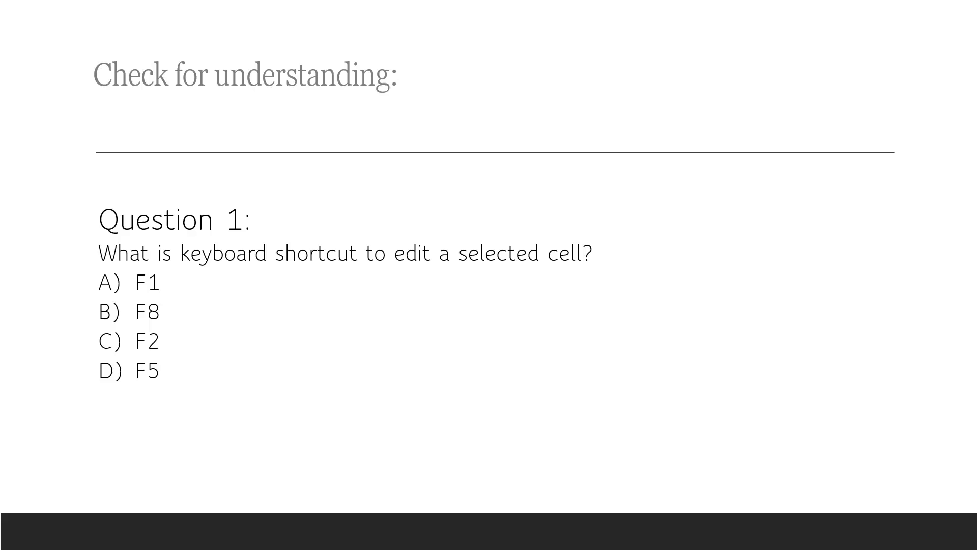